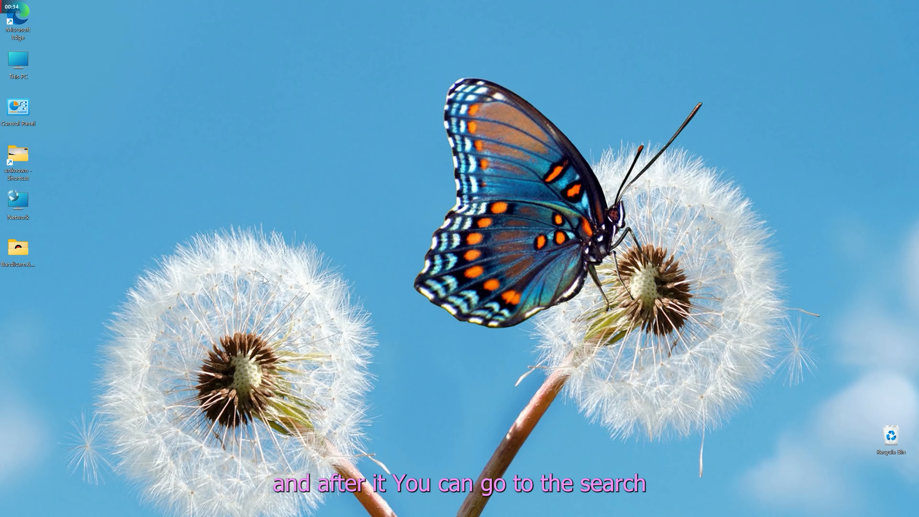
pyautogui.moveTo(330, 515)
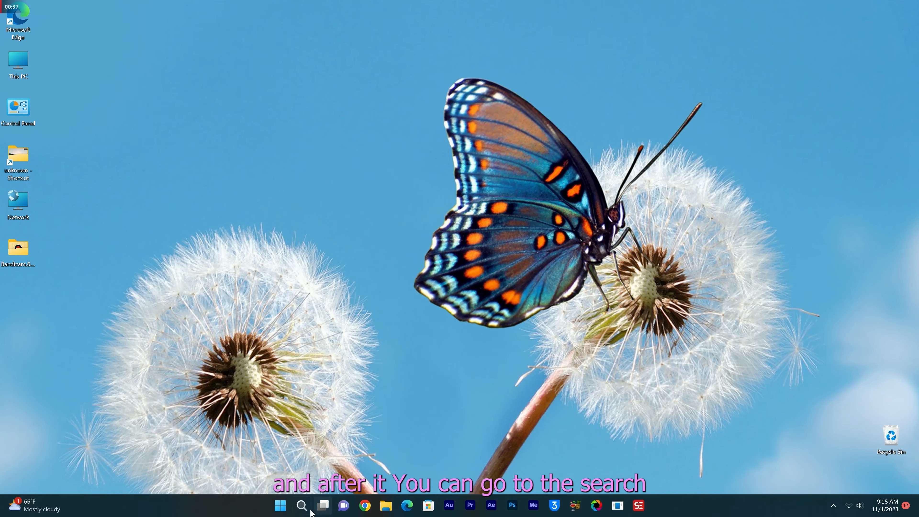
pyautogui.click(301, 505)
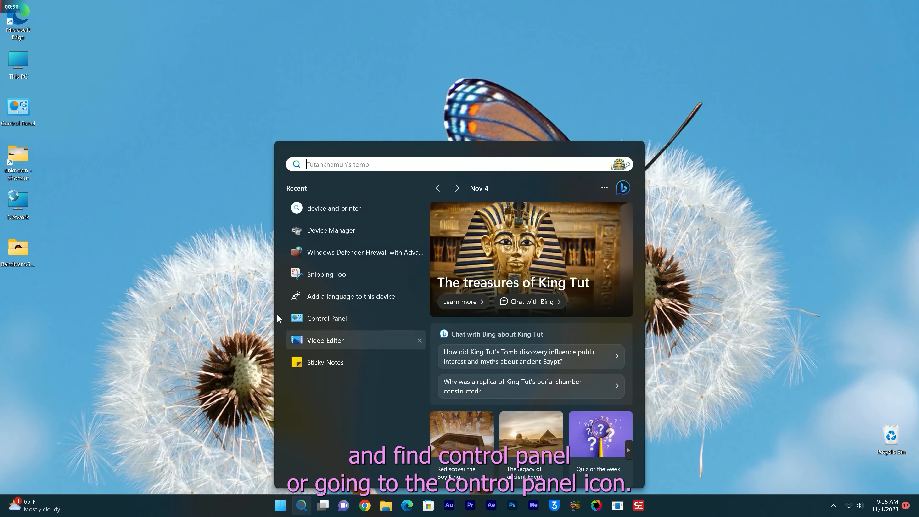
pyautogui.click(203, 258)
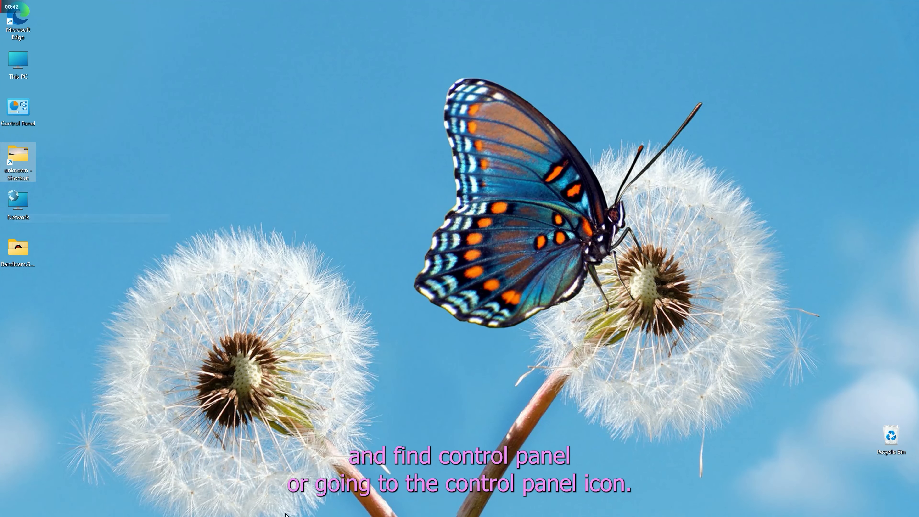
# Open Control Panel from the Windows search and go through Devices and Printers to the Printers & scanners settings
pyautogui.click(301, 505)
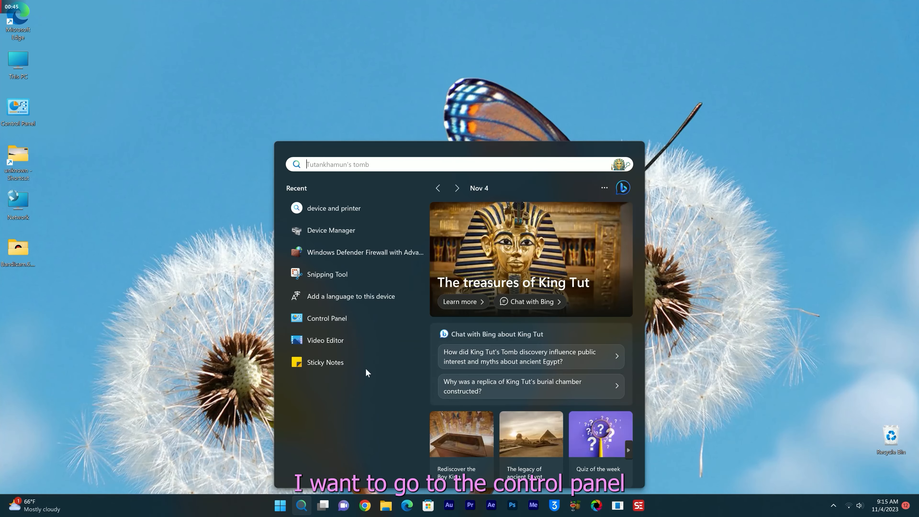
pyautogui.click(311, 317)
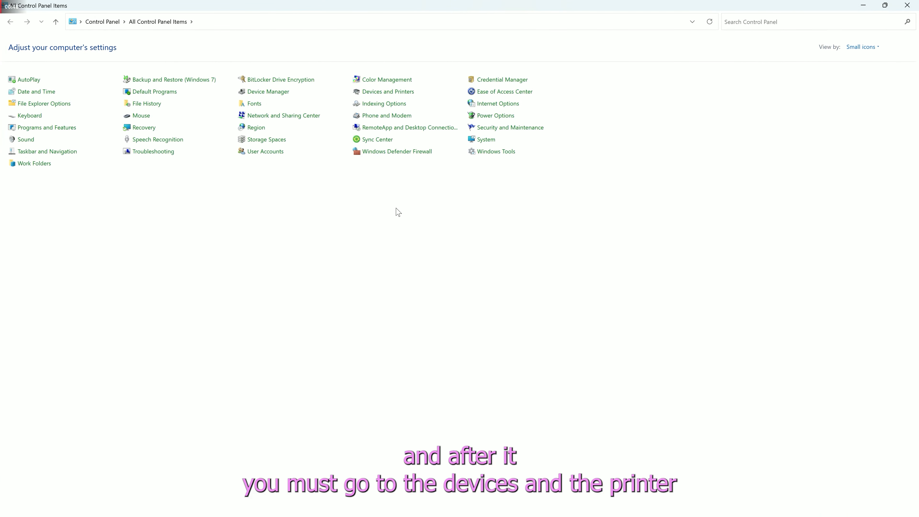
pyautogui.click(375, 99)
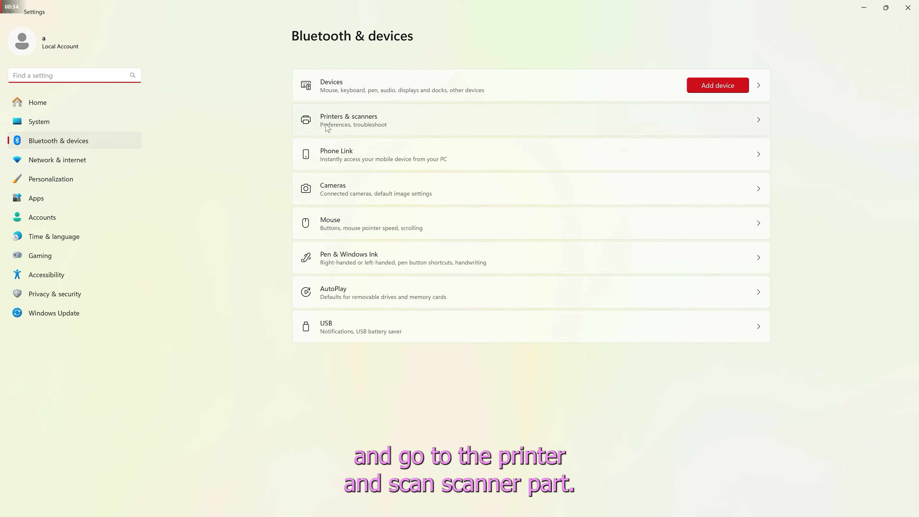
pyautogui.click(347, 123)
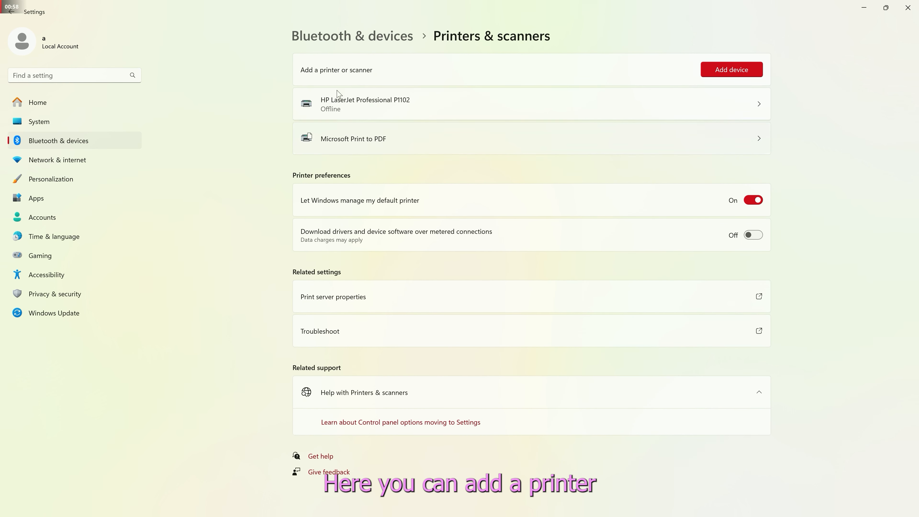
# View the manual options for adding an unlisted printer and close the Add Printer wizard without adding one
pyautogui.click(719, 74)
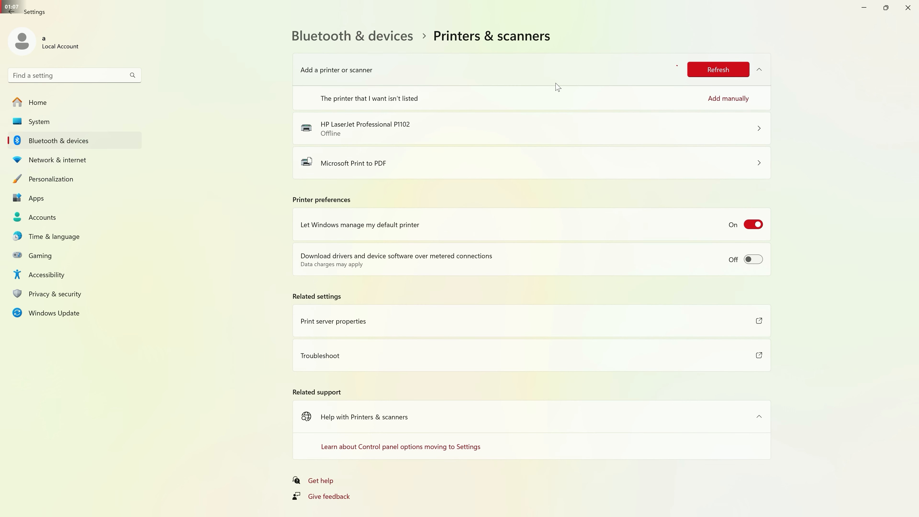
pyautogui.click(713, 99)
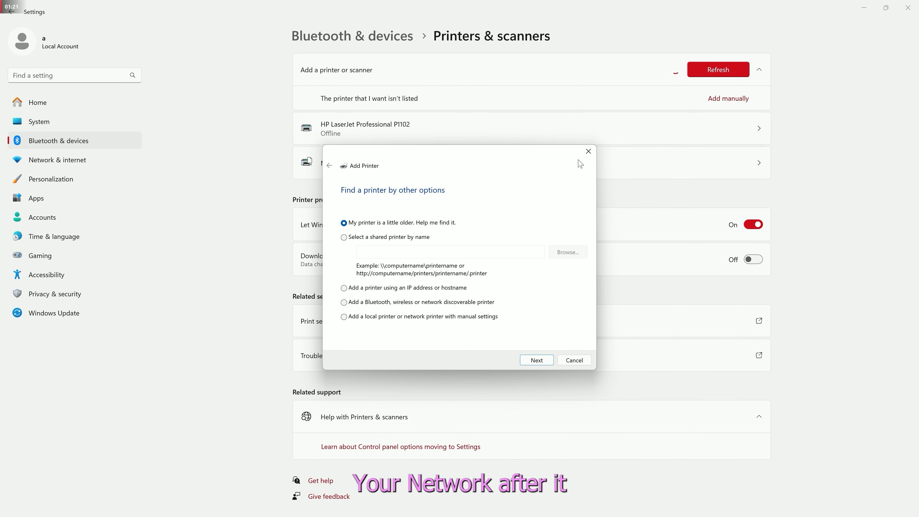
pyautogui.click(587, 151)
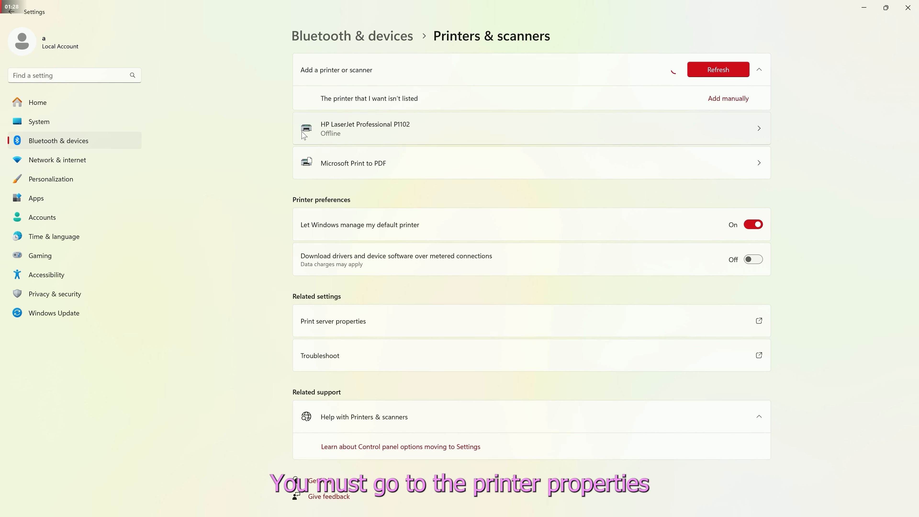
# Open the printer properties of the HP LaserJet Professional P1102 and dismiss the error message
pyautogui.click(385, 136)
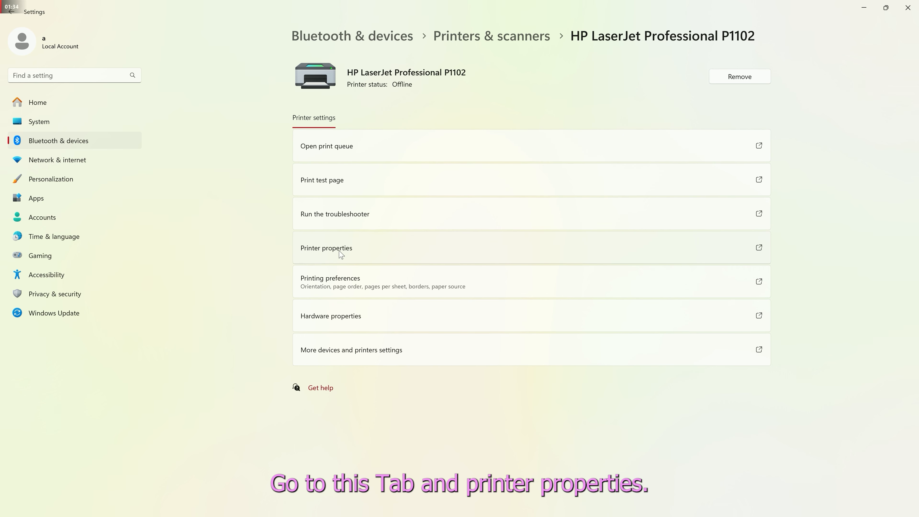
pyautogui.click(339, 255)
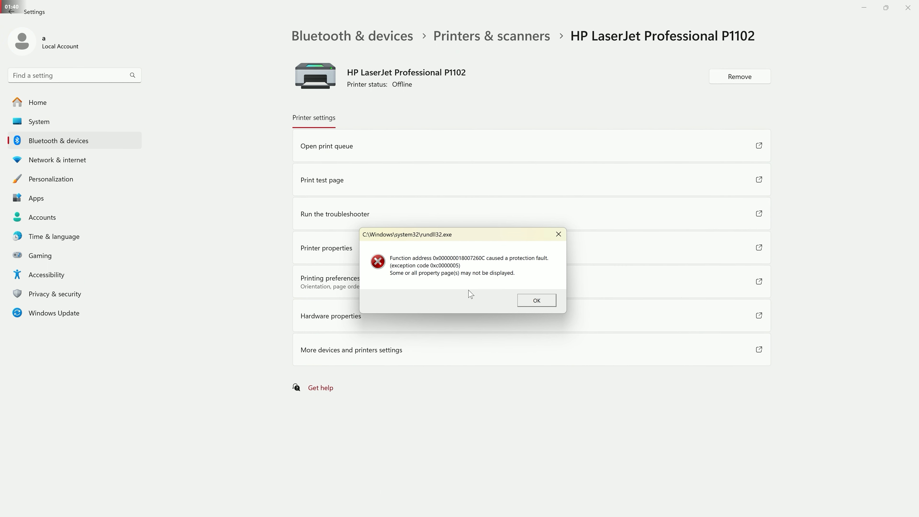
pyautogui.click(528, 301)
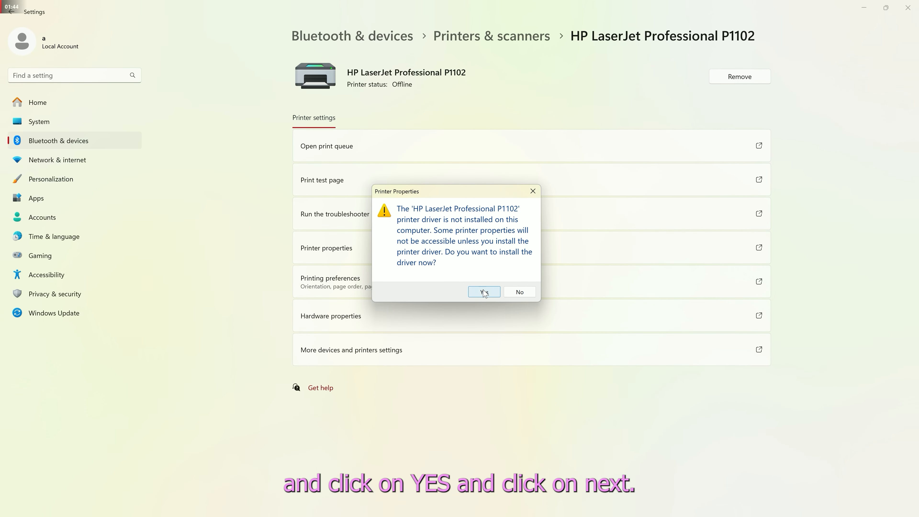
# Install the HP LaserJet Professional P1102 driver with the Add Printer Driver Wizard and dismiss the error message
pyautogui.click(485, 292)
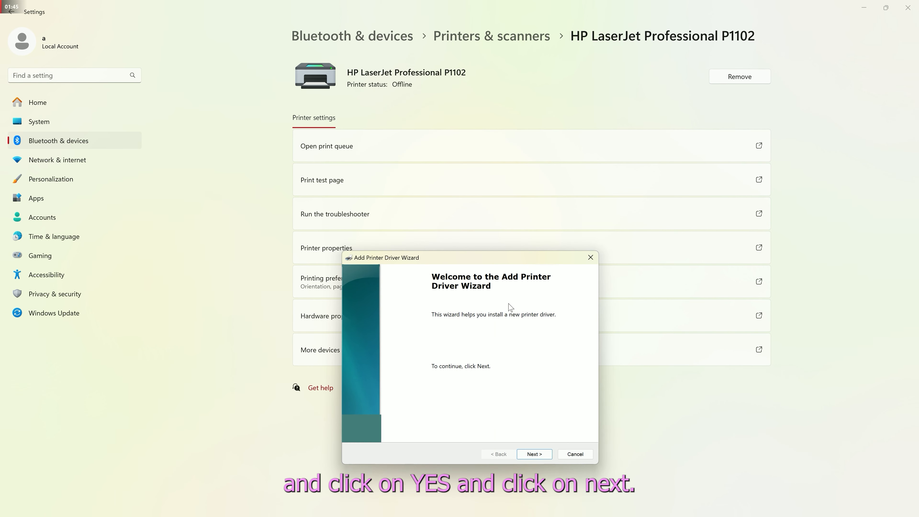
pyautogui.click(530, 453)
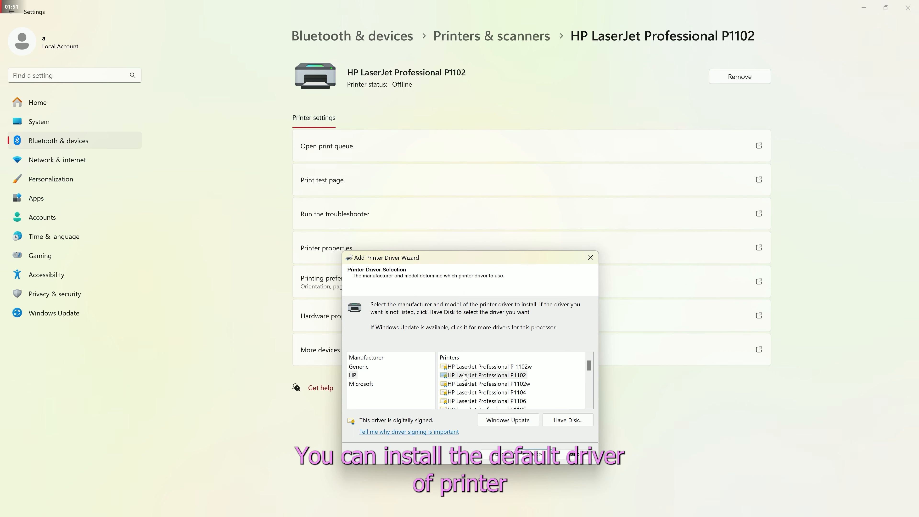
pyautogui.click(527, 458)
pyautogui.click(527, 459)
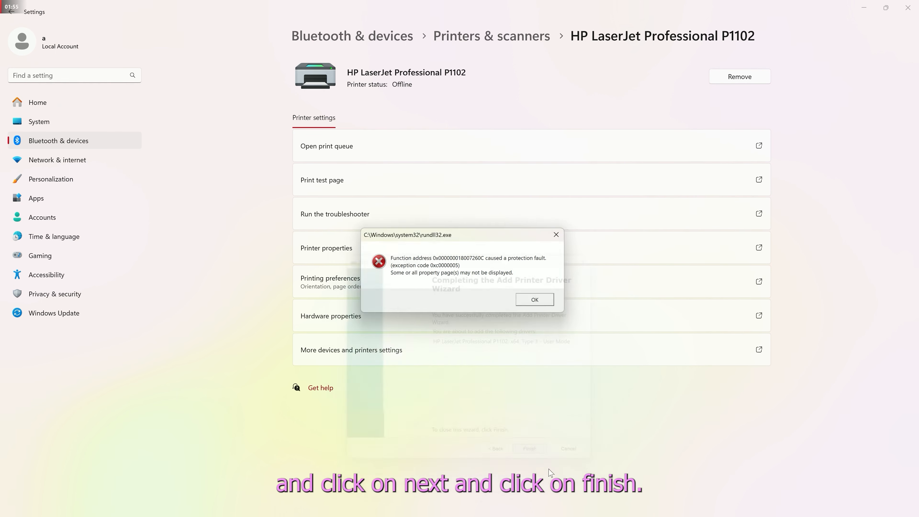
pyautogui.click(543, 302)
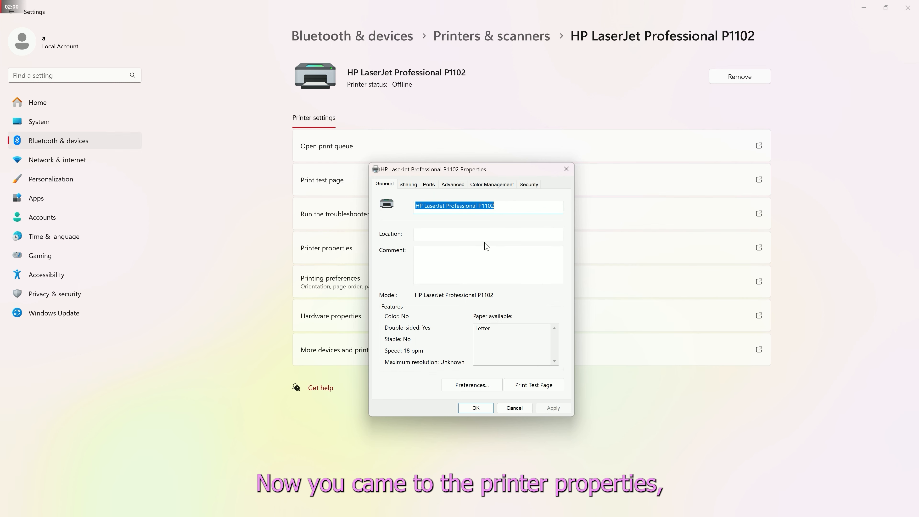
# Look through the General, Sharing, Ports and Advanced settings in the printer's properties
pyautogui.click(388, 184)
pyautogui.click(407, 184)
pyautogui.click(428, 184)
pyautogui.click(453, 184)
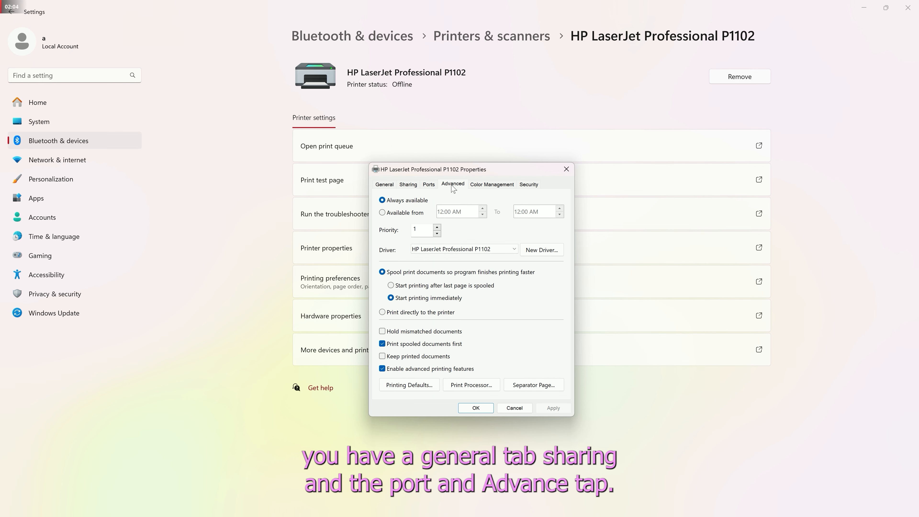
# Switch sharing of the printer off and back on, and view its additional drivers without installing any
pyautogui.click(412, 185)
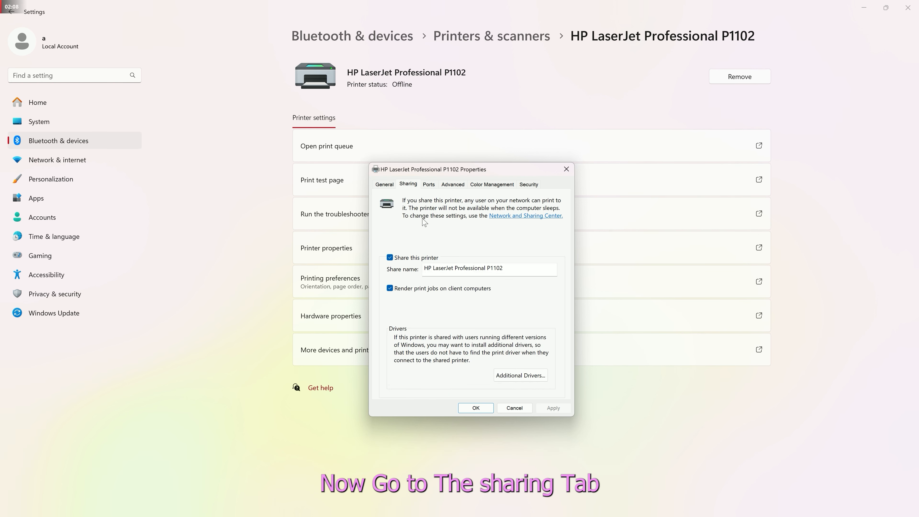
pyautogui.click(394, 260)
pyautogui.click(395, 260)
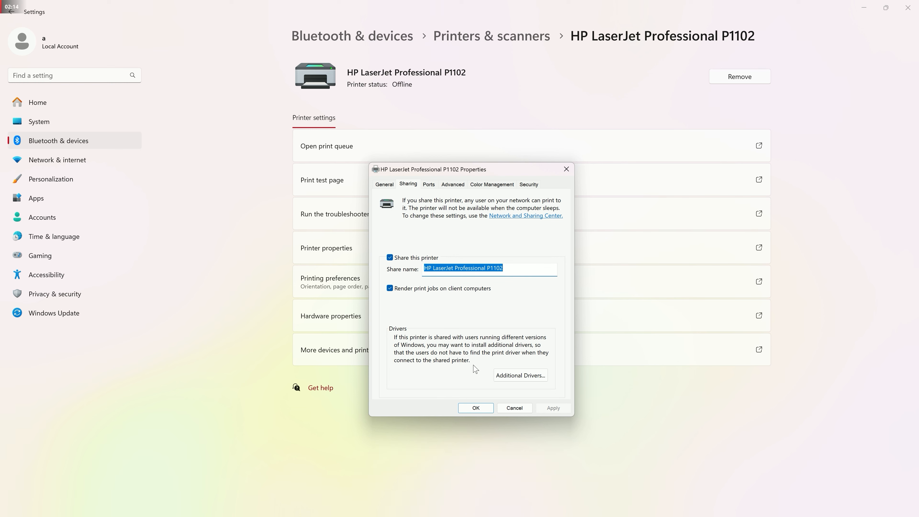
pyautogui.click(516, 377)
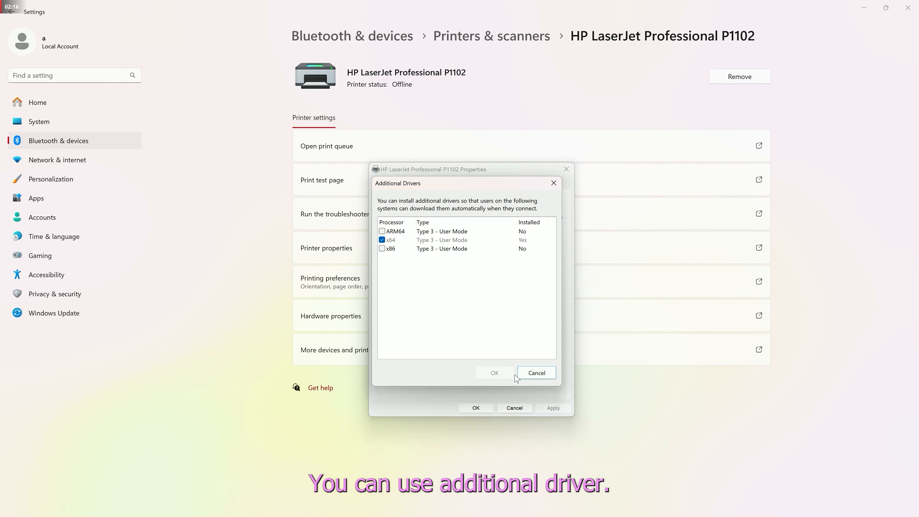
pyautogui.click(537, 373)
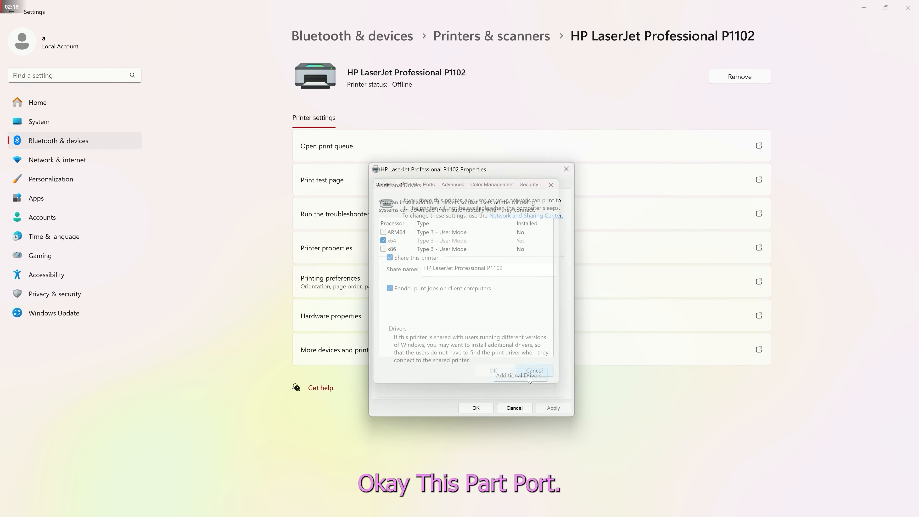
# Try serial COM ports for the printer, return it to port USB001, and save the printer properties
pyautogui.click(429, 184)
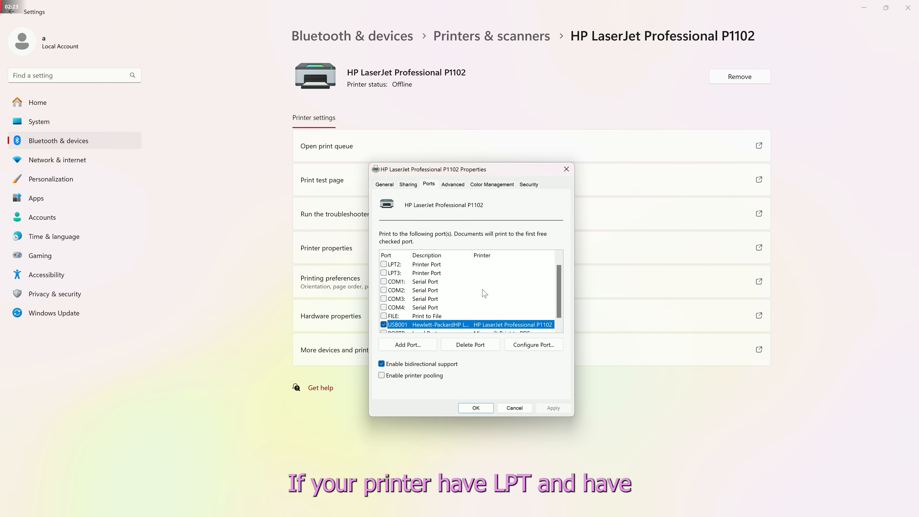
pyautogui.scroll(-1, 485, 298)
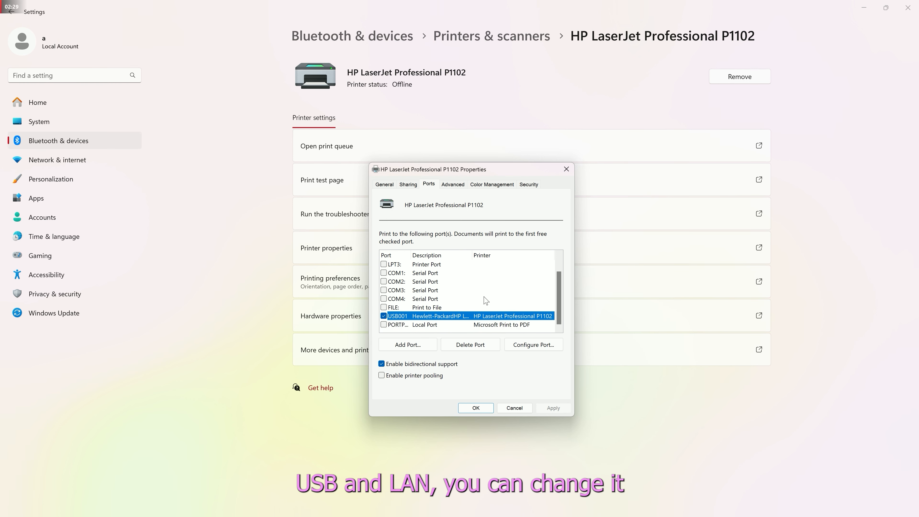
pyautogui.click(383, 290)
pyautogui.click(383, 273)
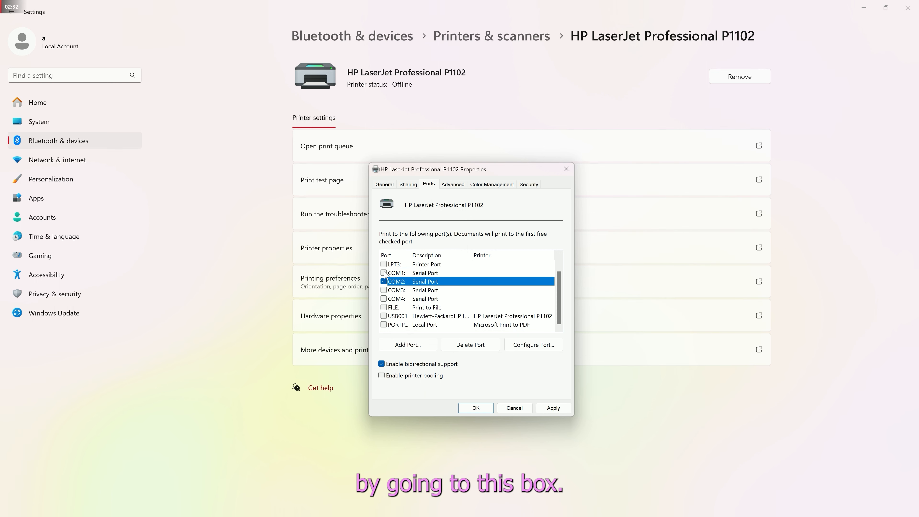
pyautogui.click(383, 316)
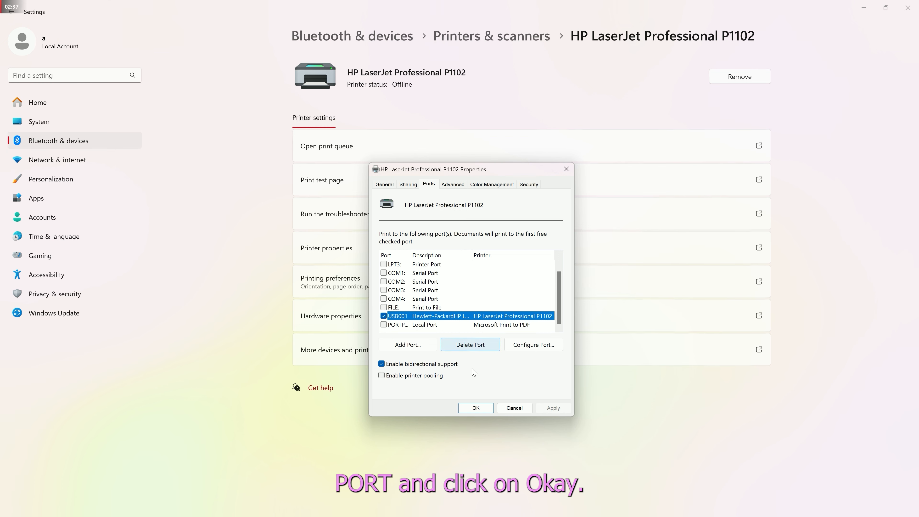
pyautogui.click(477, 408)
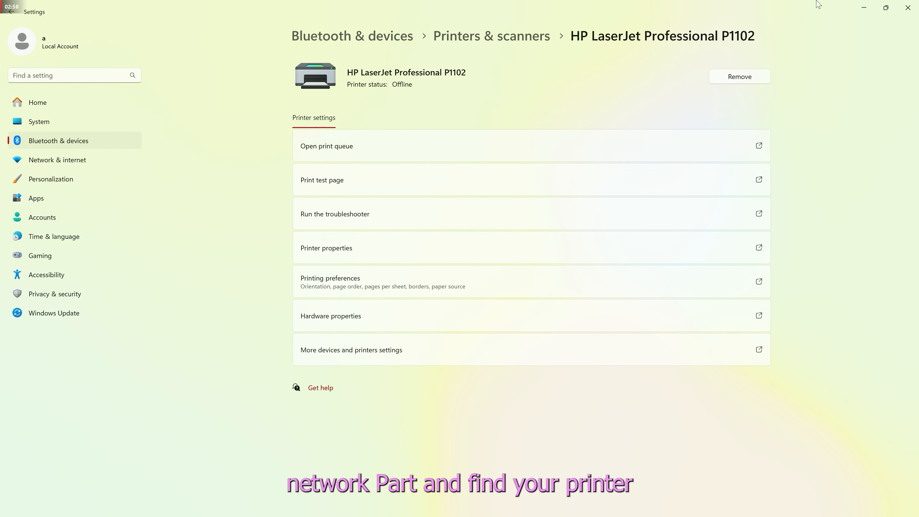
# Close the Settings and Control Panel windows, and check the desktop's Network location for shared devices before closing it
pyautogui.click(908, 7)
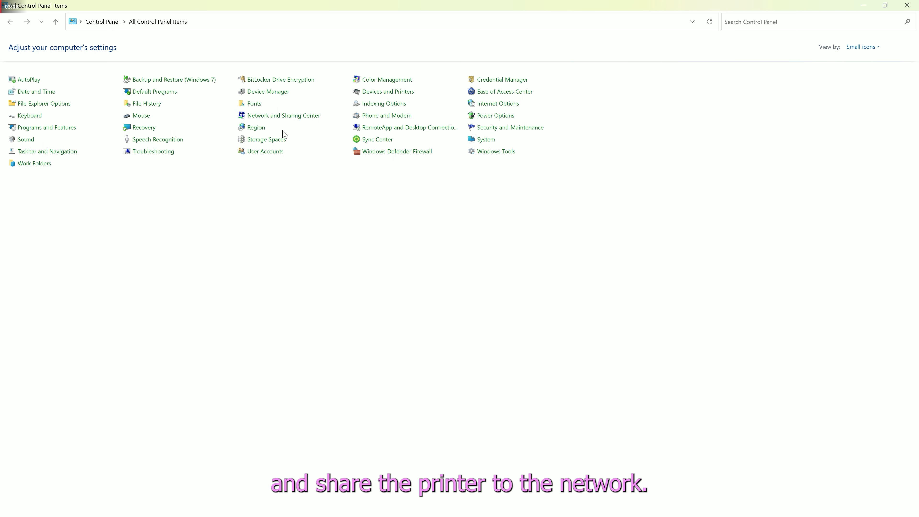
pyautogui.click(906, 6)
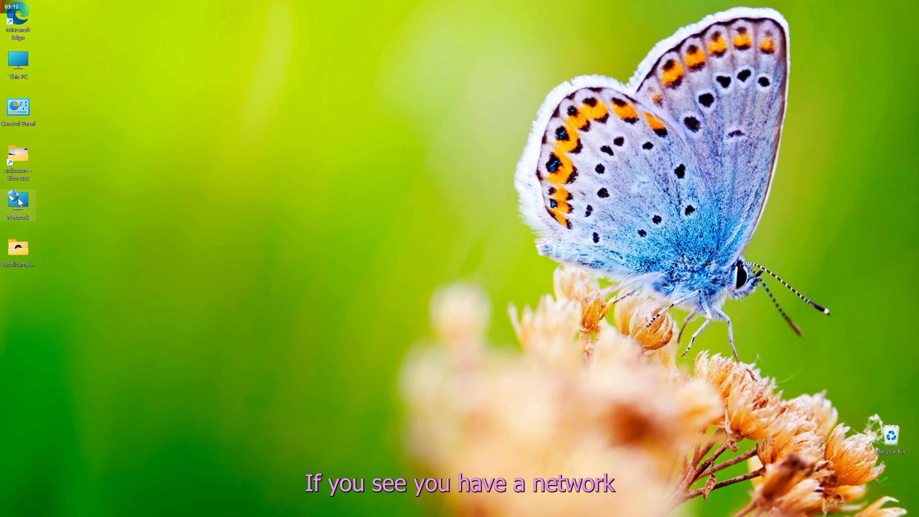
pyautogui.rightClick(21, 201)
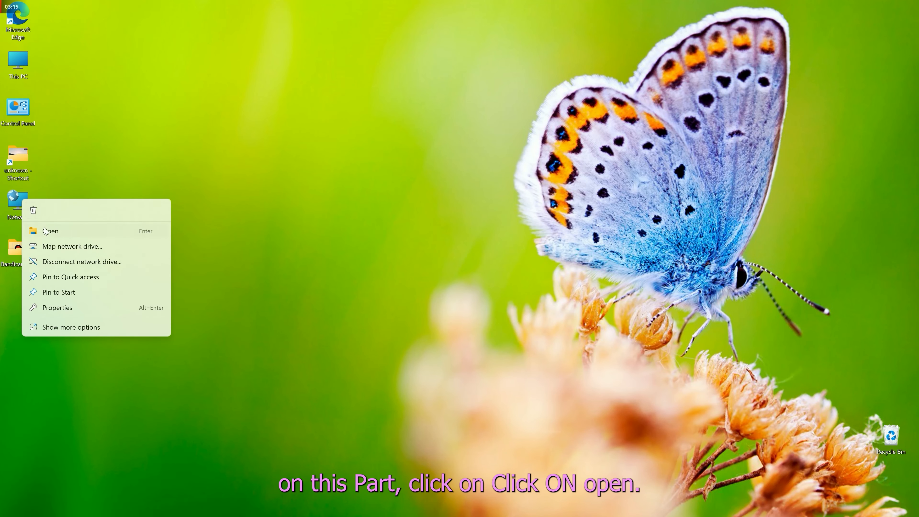
pyautogui.click(86, 176)
pyautogui.rightClick(21, 197)
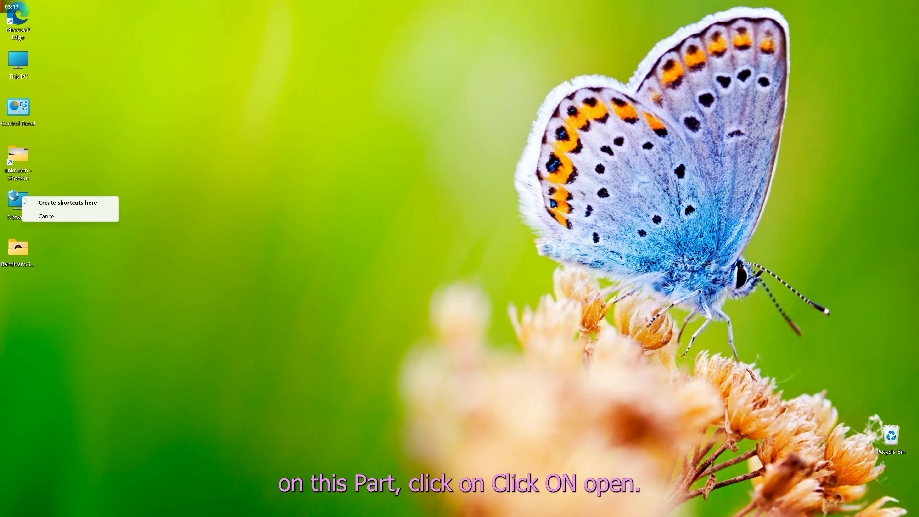
pyautogui.click(29, 192)
pyautogui.doubleClick(20, 200)
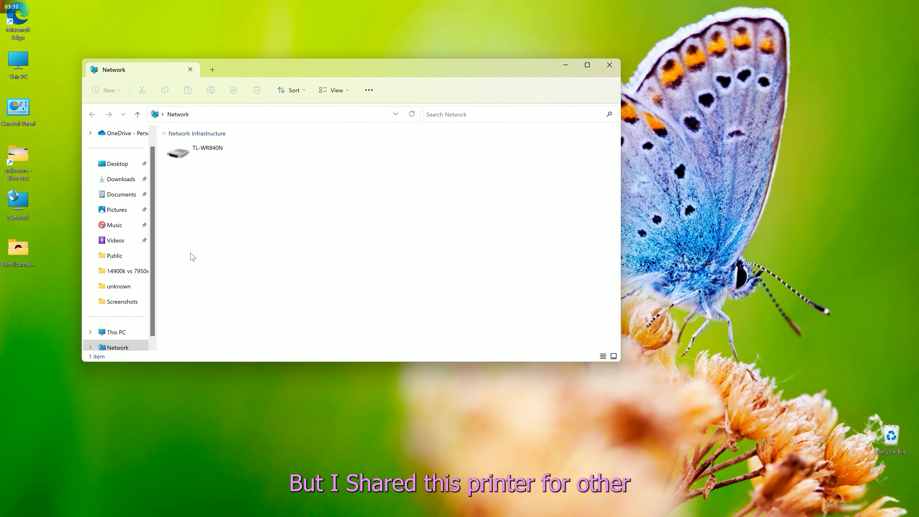
pyautogui.click(609, 66)
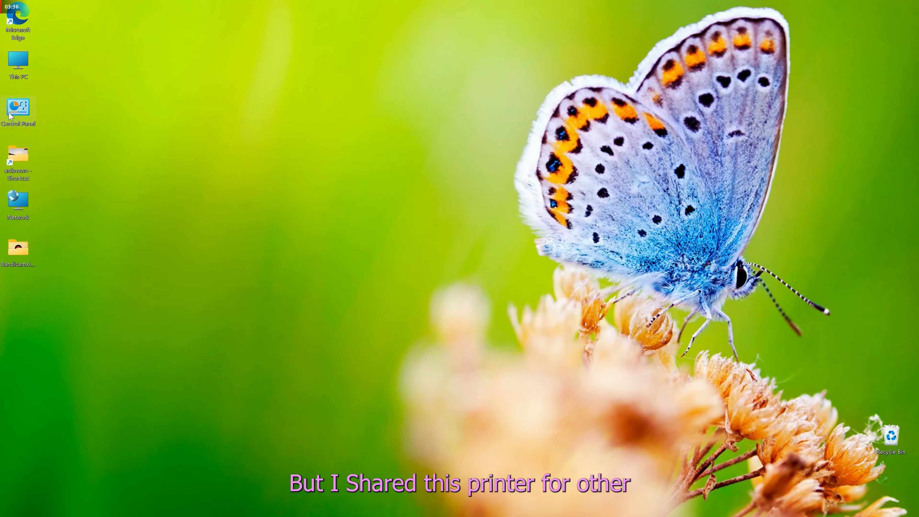
# Reopen the Printers & scanners settings through Control Panel's Devices and Printers
pyautogui.doubleClick(10, 116)
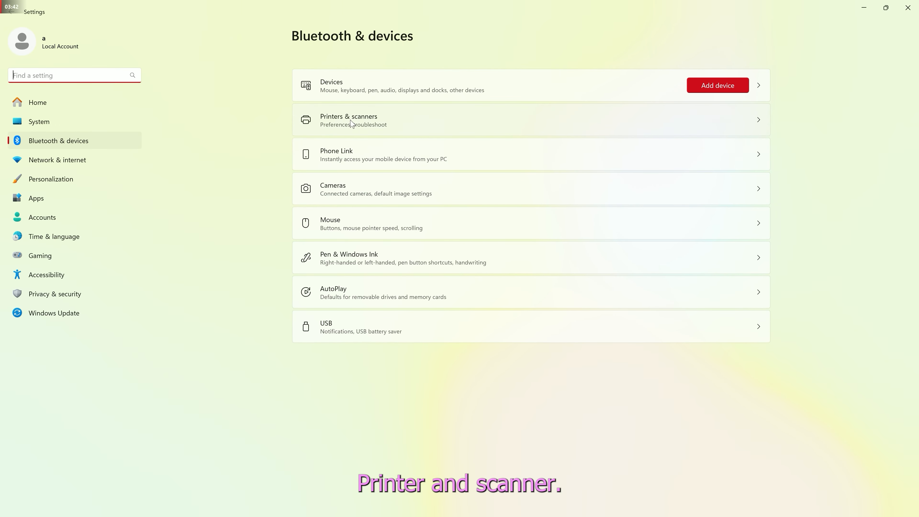
pyautogui.click(353, 124)
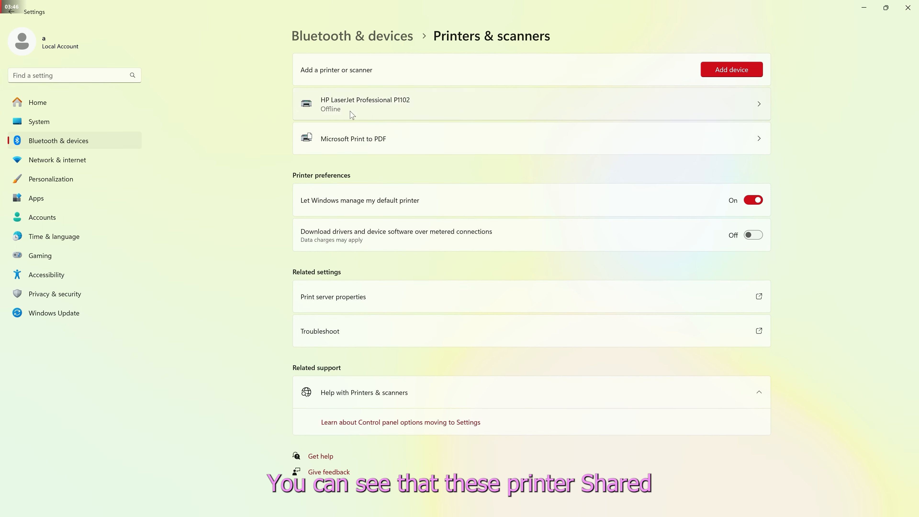
# Open the hardware properties of the HP LaserJet Professional P1102 and view its Hardware Ids among the device details
pyautogui.click(444, 103)
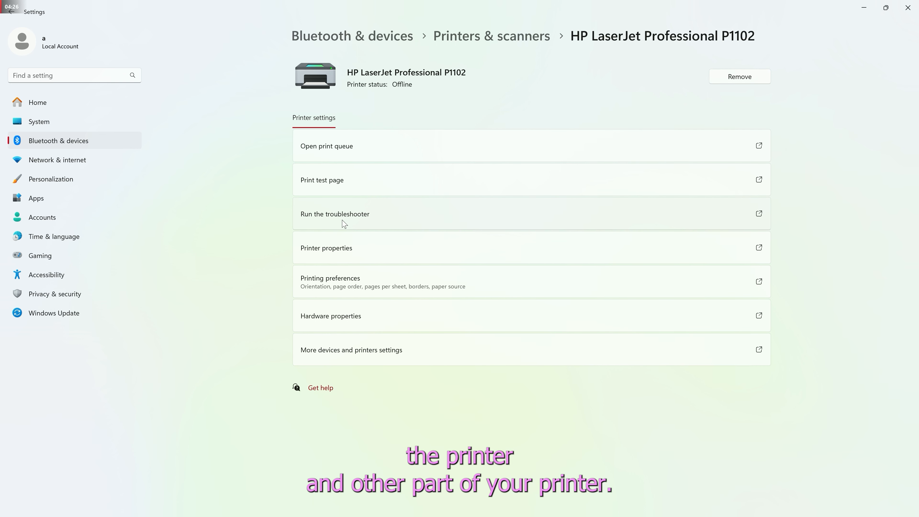
pyautogui.click(363, 317)
pyautogui.moveTo(166, 60); pyautogui.dragTo(593, 93)
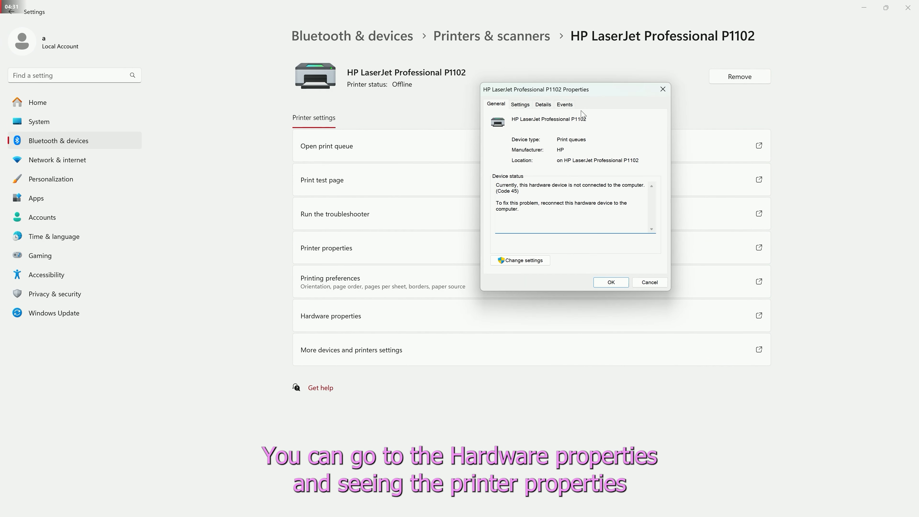
pyautogui.click(528, 109)
pyautogui.click(546, 105)
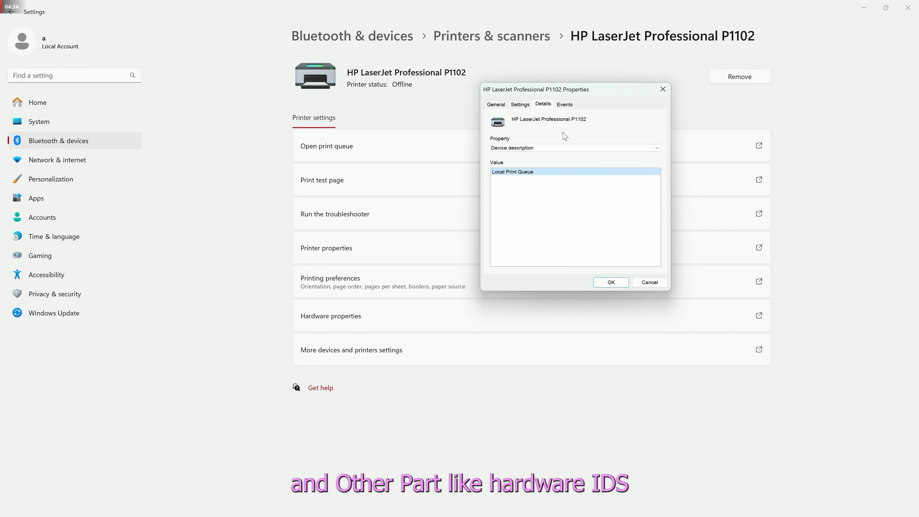
pyautogui.click(570, 148)
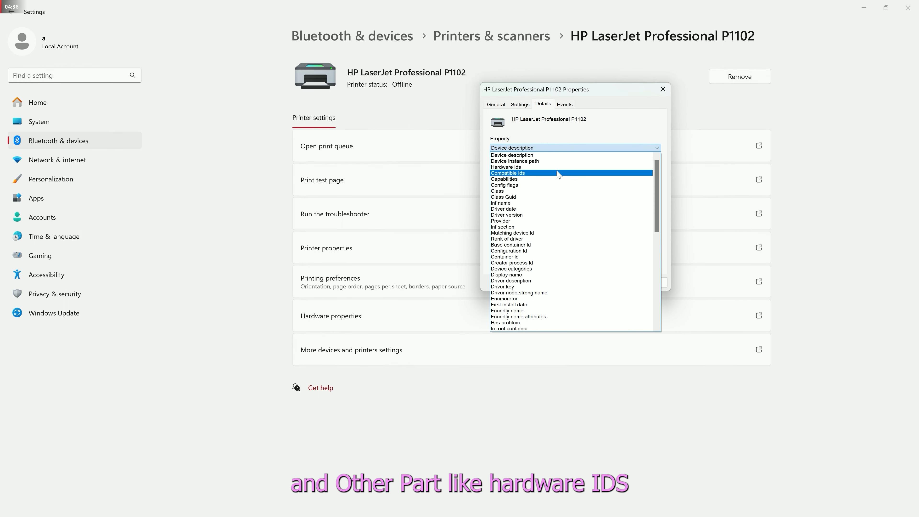
pyautogui.click(551, 167)
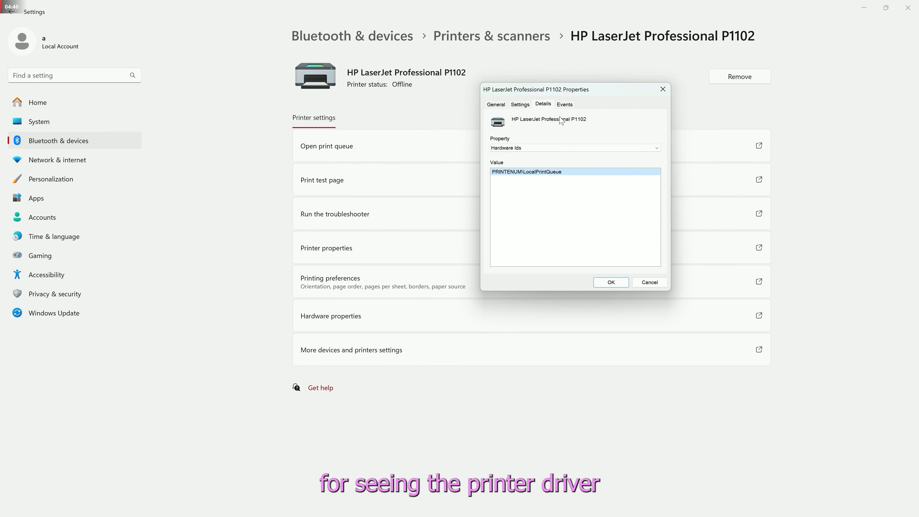
# Review the HP printer's device events, return to its details, and close the hardware properties
pyautogui.click(564, 105)
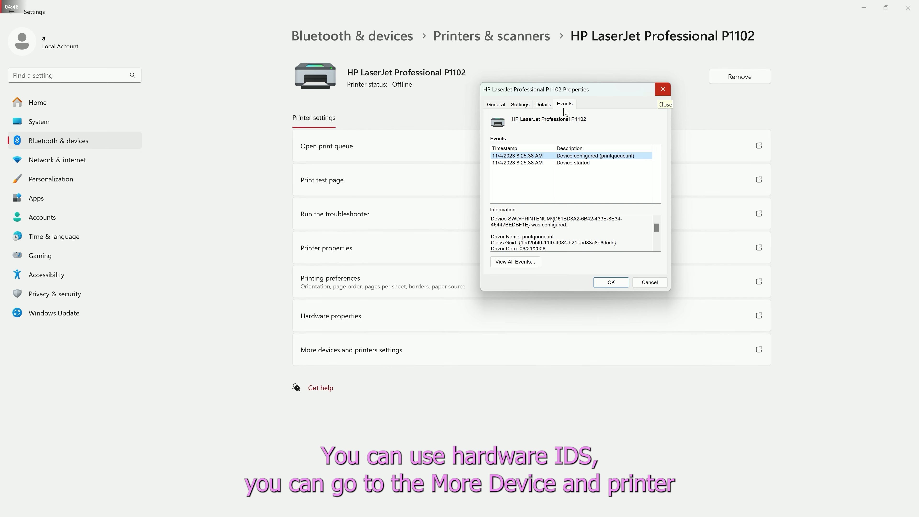
pyautogui.click(543, 105)
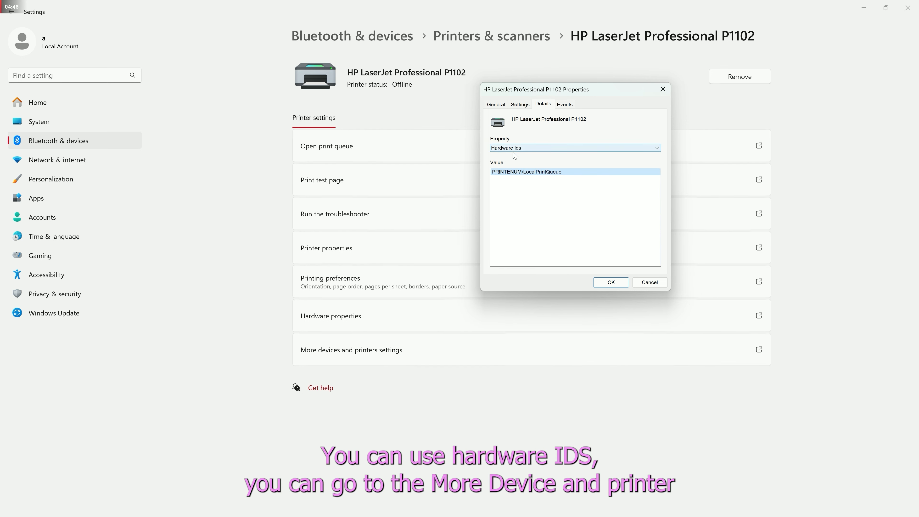
pyautogui.click(658, 95)
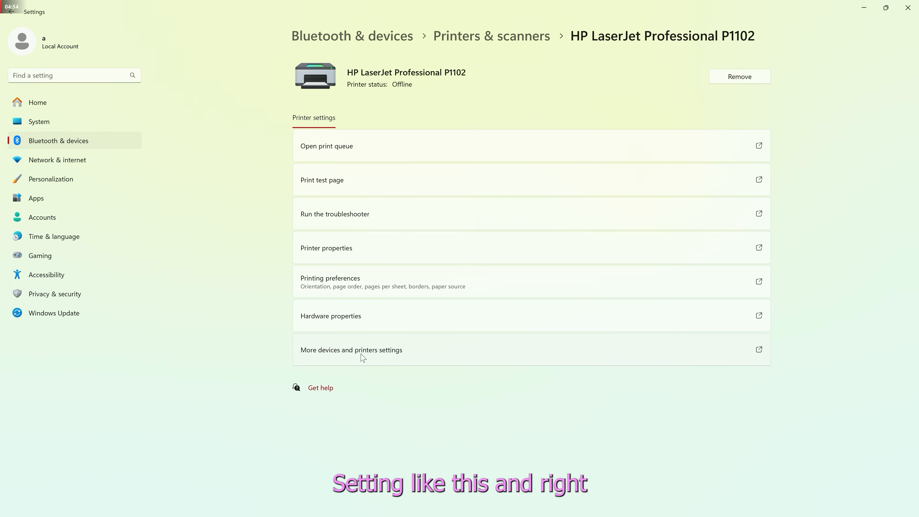
# Set Microsoft Print to PDF as the default printer in Devices and Printers, accepting the prompt and closing the extra Control Panel window
pyautogui.click(397, 361)
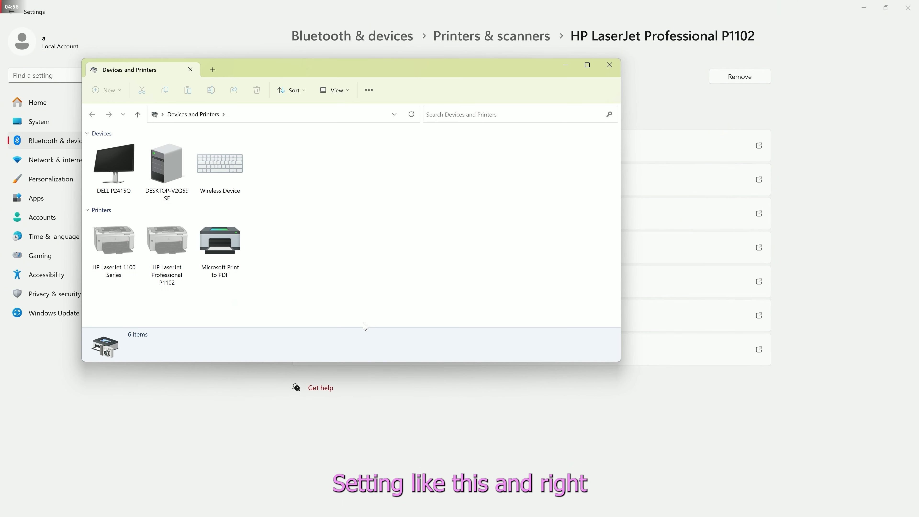
pyautogui.rightClick(239, 239)
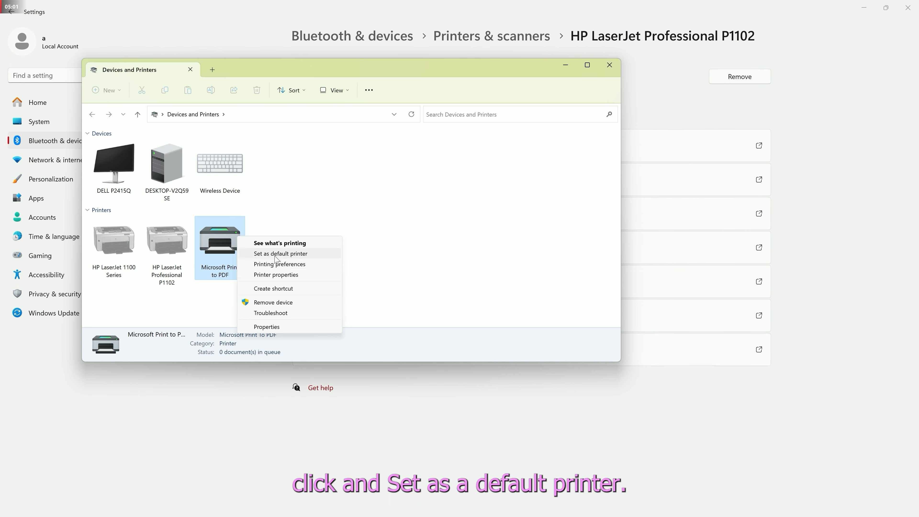
pyautogui.click(429, 268)
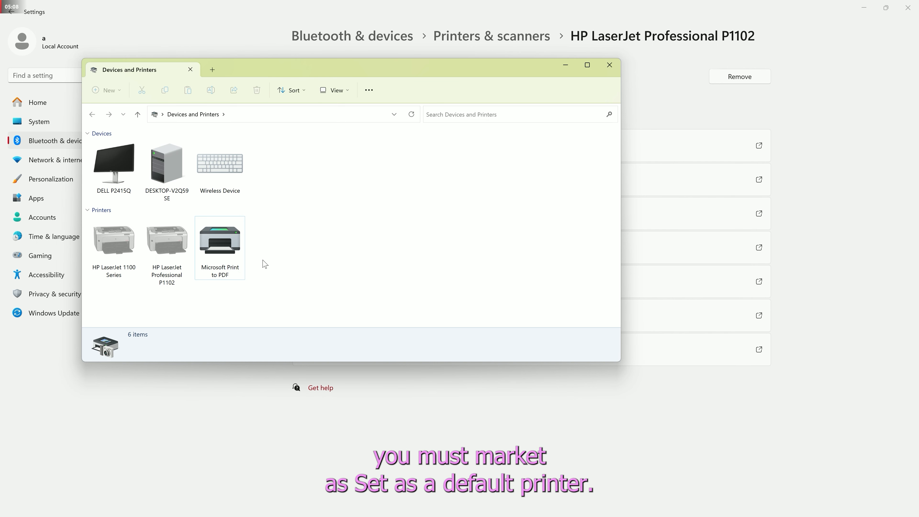
pyautogui.rightClick(224, 240)
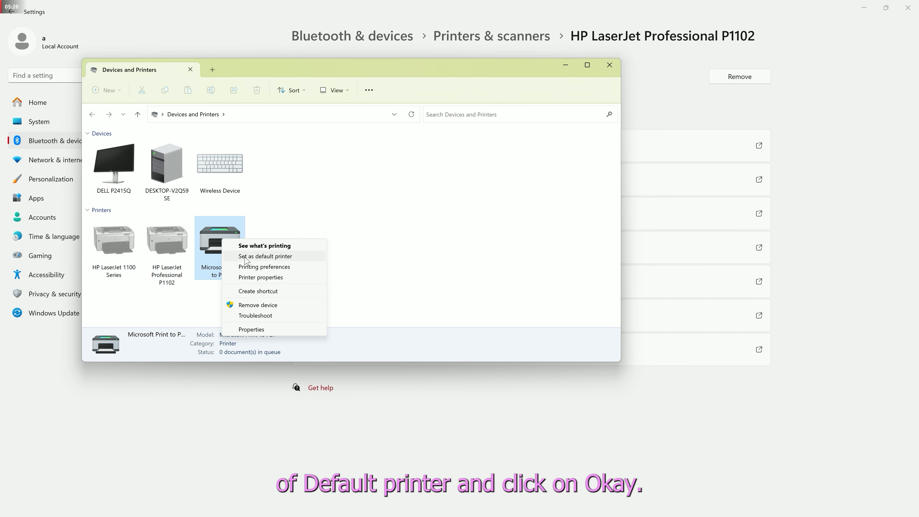
pyautogui.click(246, 257)
pyautogui.click(490, 278)
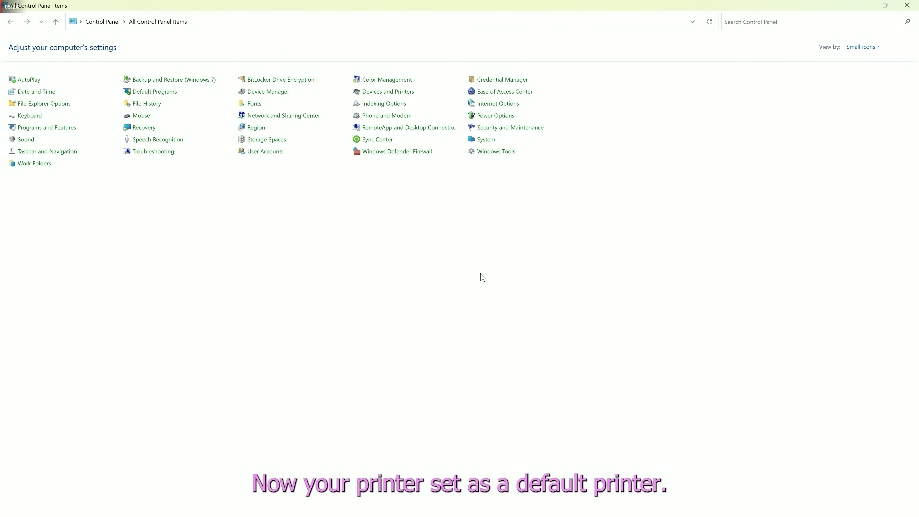
pyautogui.click(905, 5)
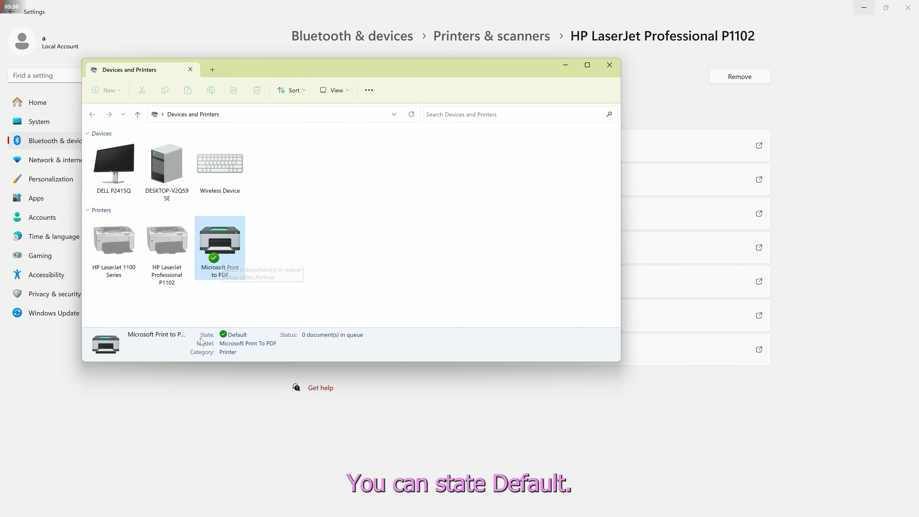
pyautogui.moveTo(239, 339)
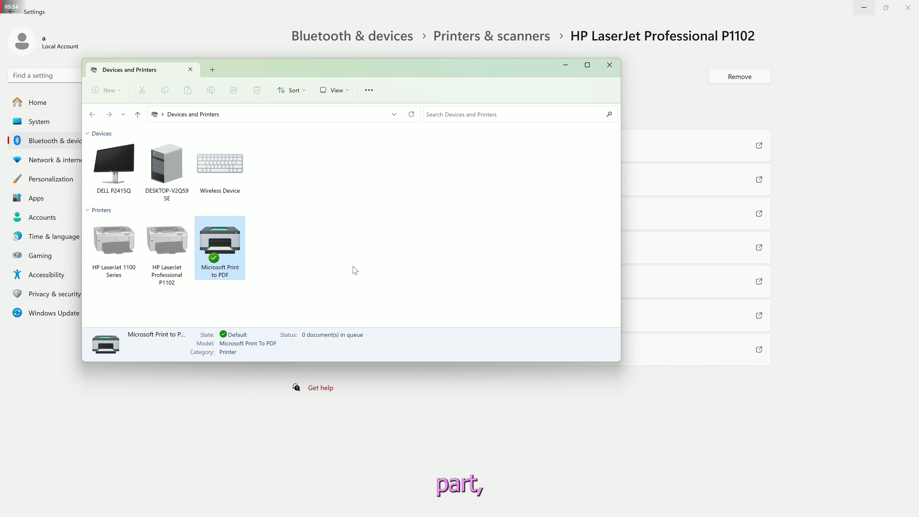
# View the hardware information in the device properties of Microsoft Print to PDF and close them
pyautogui.rightClick(230, 253)
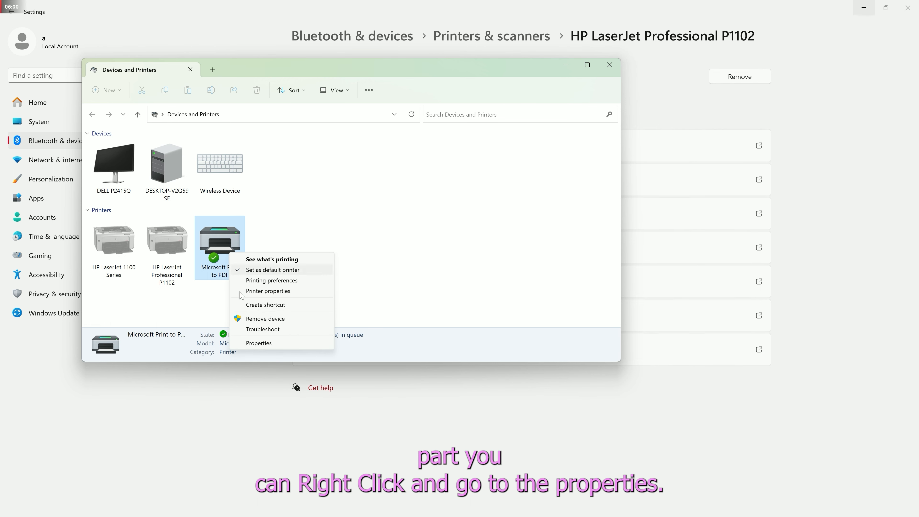
pyautogui.click(259, 343)
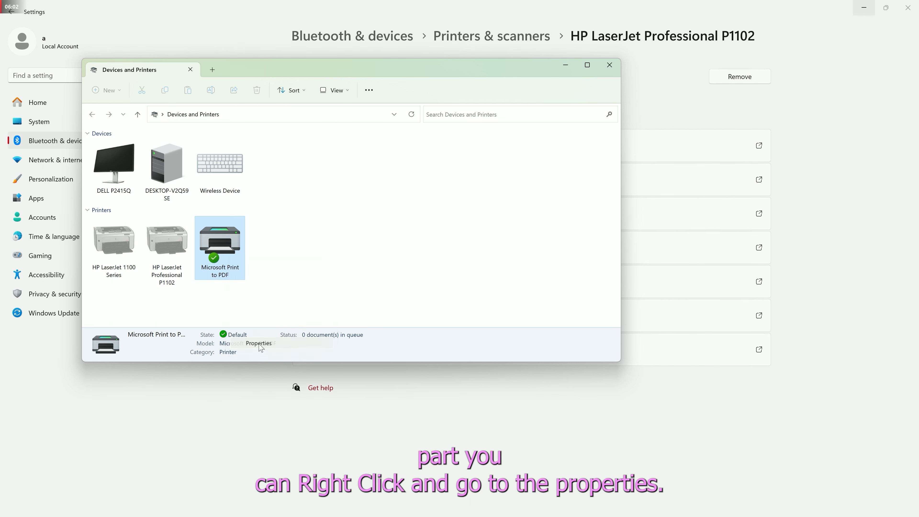
pyautogui.click(273, 274)
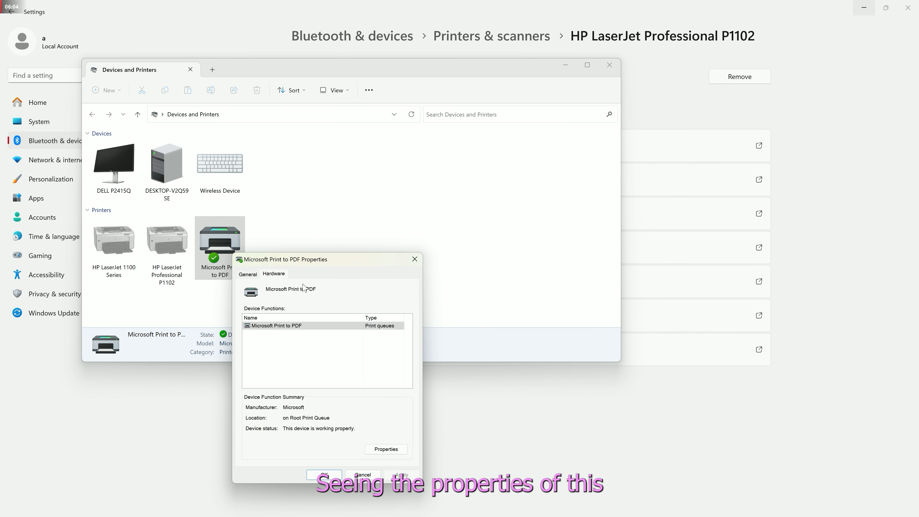
pyautogui.click(414, 259)
# Review the sharing, port, advanced and color management settings in Microsoft Print to PDF's printer properties, and close them without changes
pyautogui.rightClick(239, 240)
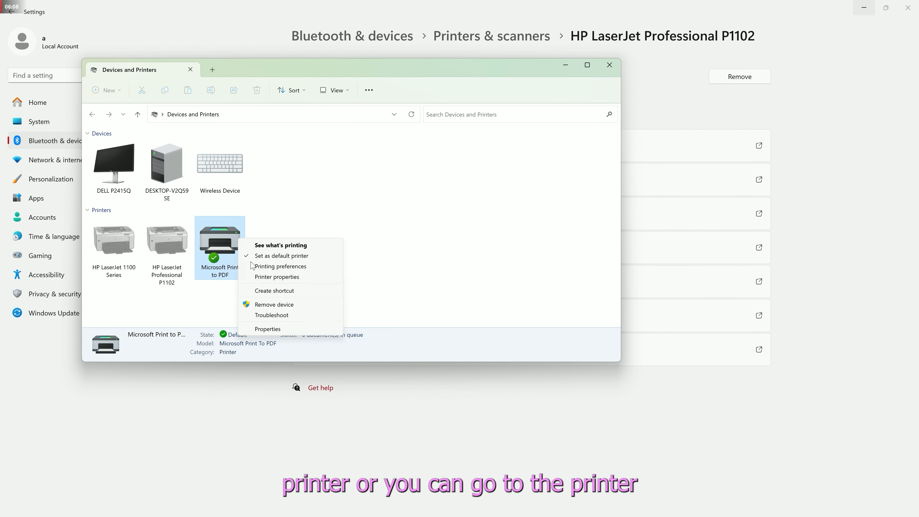
pyautogui.click(272, 278)
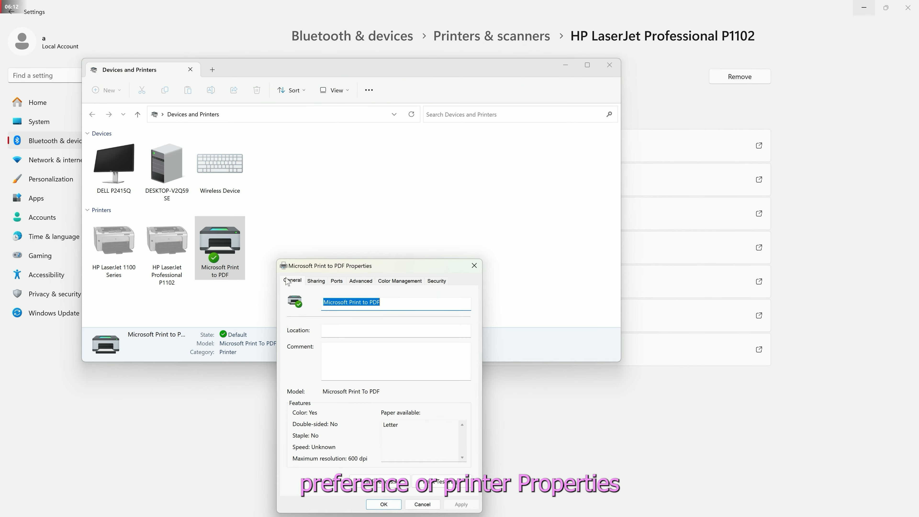
pyautogui.click(316, 280)
pyautogui.moveTo(353, 266); pyautogui.dragTo(359, 187)
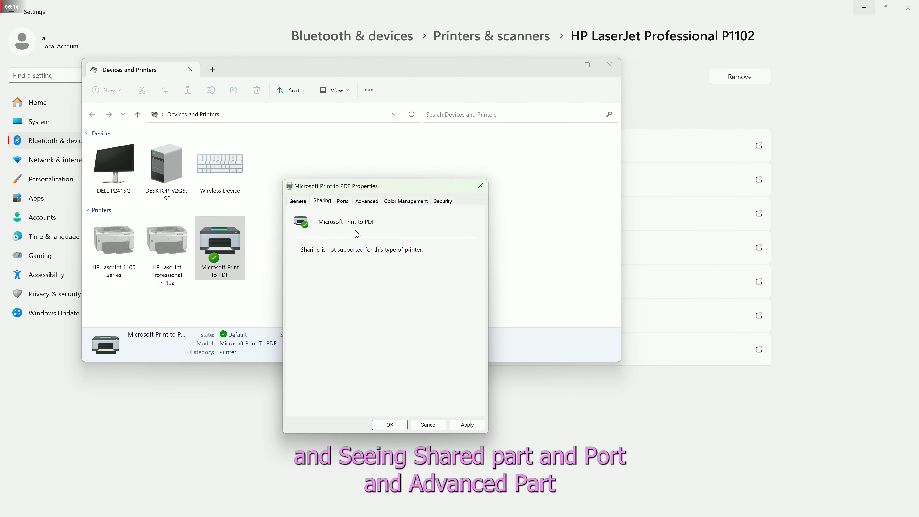
pyautogui.click(342, 202)
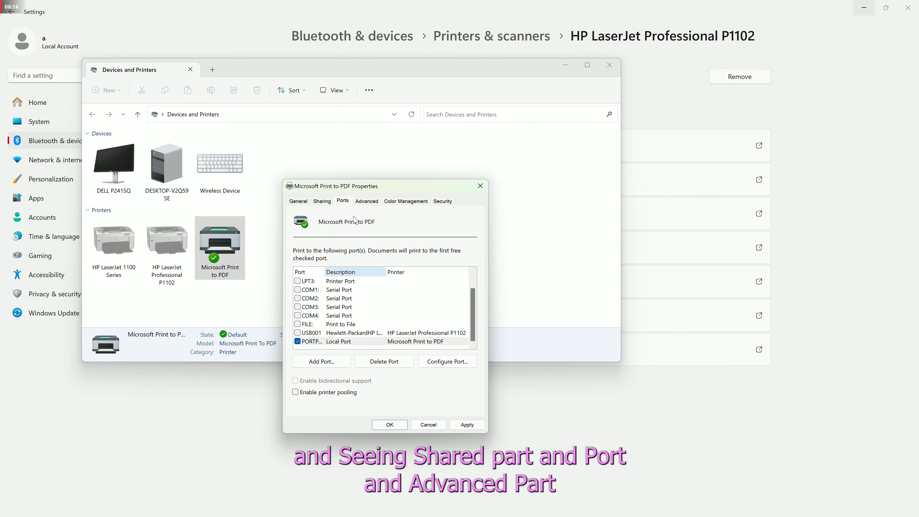
pyautogui.click(365, 203)
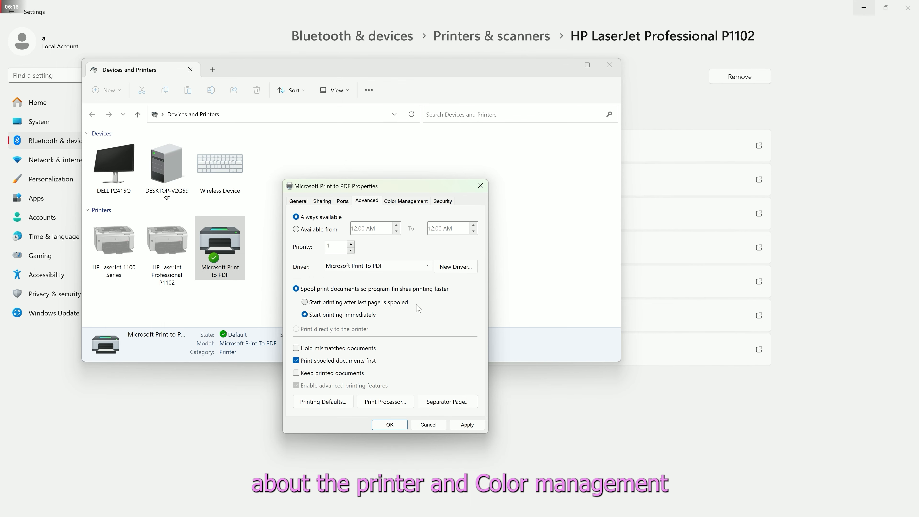
pyautogui.click(418, 203)
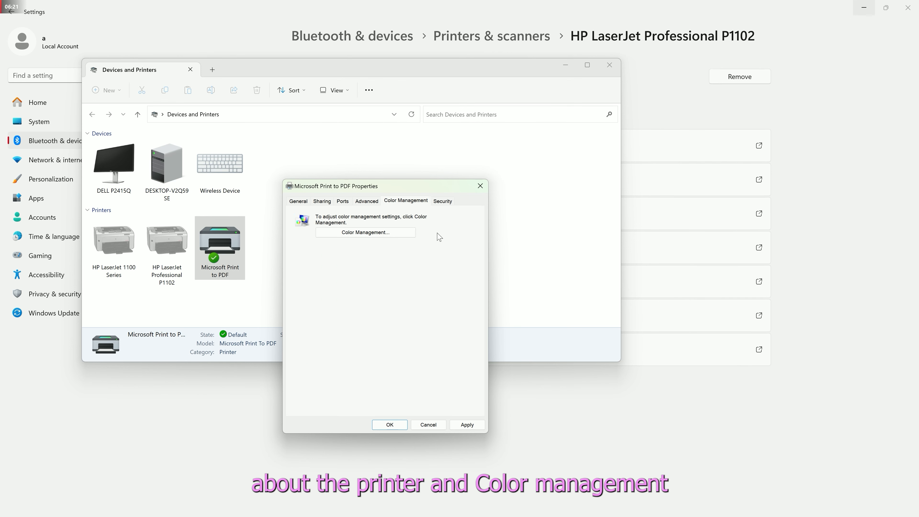
pyautogui.click(480, 187)
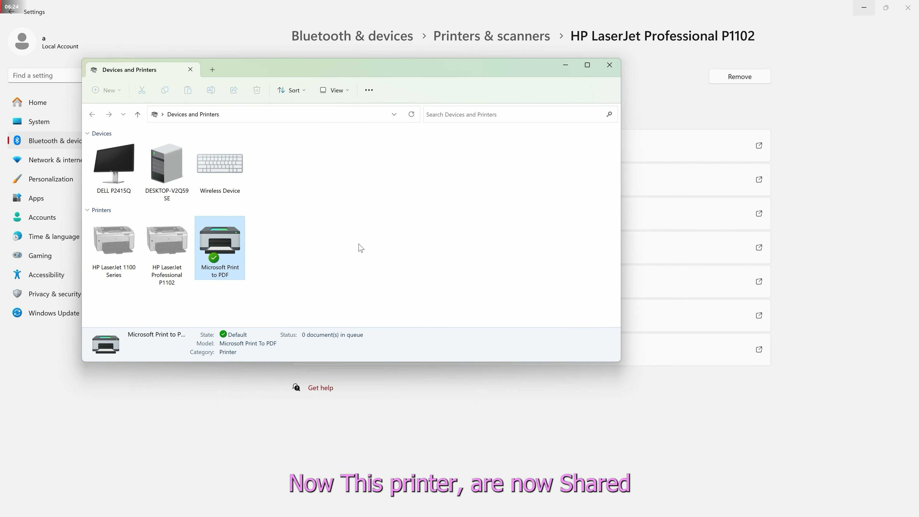